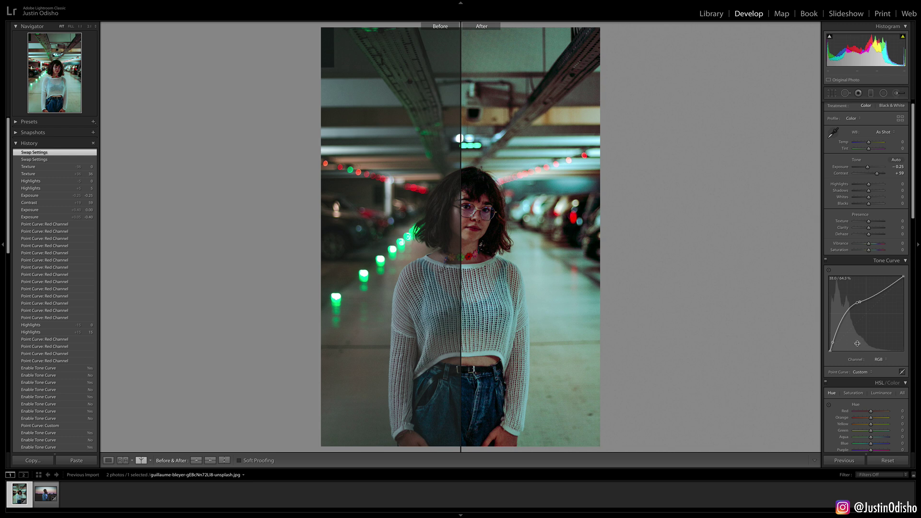
# - Reset all of the portrait's adjustments with Ctrl+Shift+R, returning the tone curve to Linear
pyautogui.hotkey('ctrl', 'shift', 'r')
pyautogui.press('y')
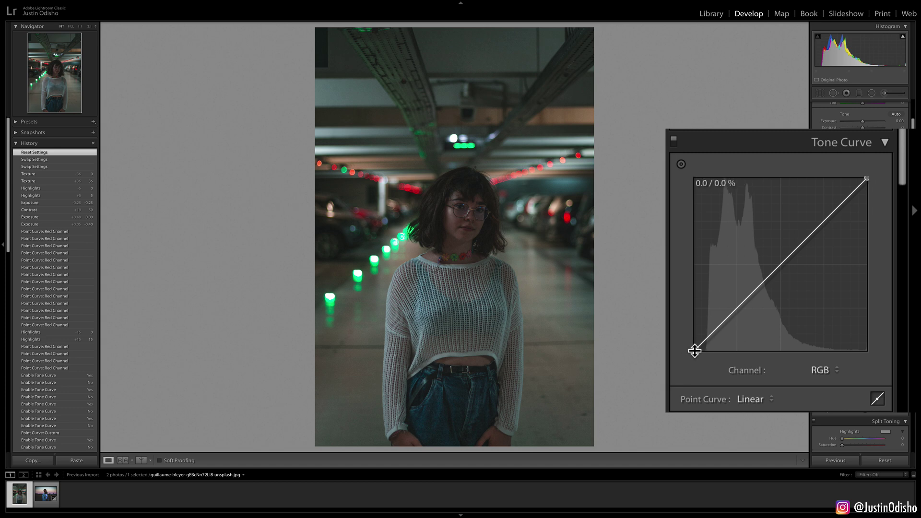
pyautogui.moveTo(694, 351); pyautogui.dragTo(670, 264)
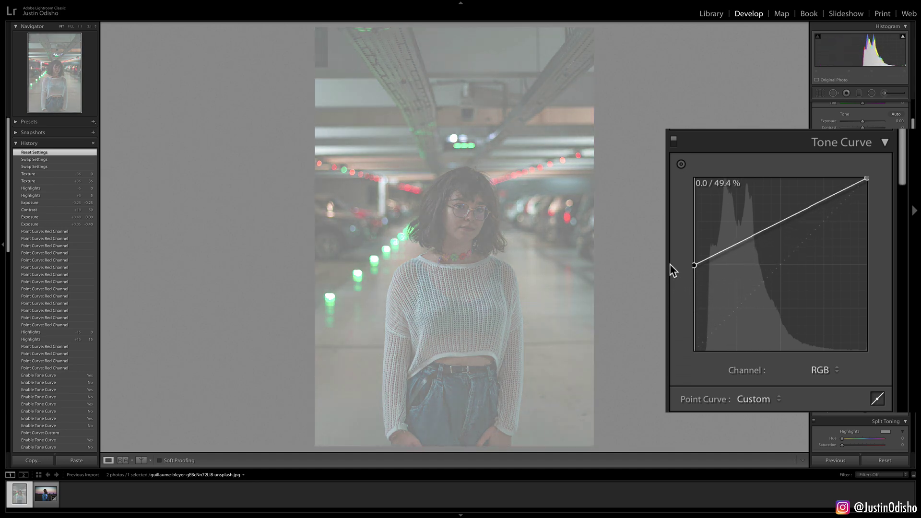
pyautogui.moveTo(670, 264); pyautogui.dragTo(693, 266)
pyautogui.moveTo(863, 184); pyautogui.dragTo(868, 267)
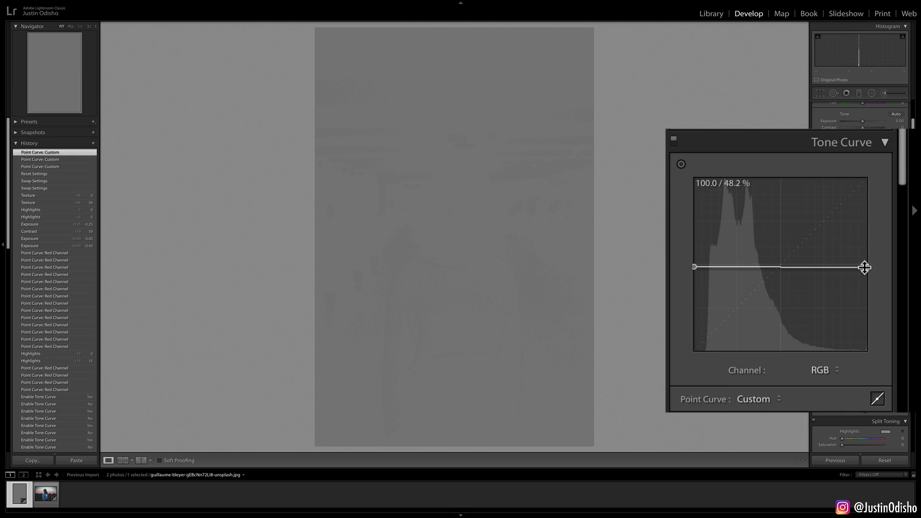
pyautogui.click(867, 267)
pyautogui.scroll(-1, 880, 274)
pyautogui.click(866, 259)
pyautogui.moveTo(866, 259); pyautogui.dragTo(887, 163)
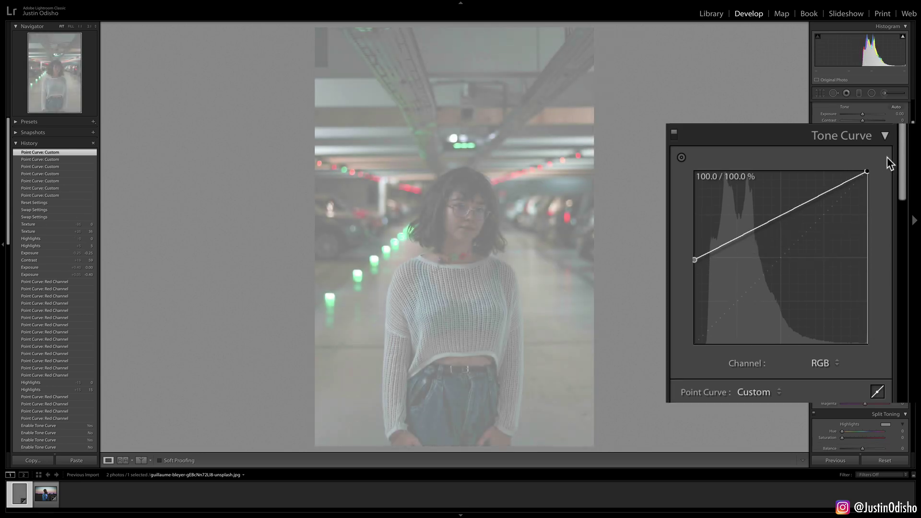
pyautogui.moveTo(694, 260); pyautogui.dragTo(695, 344)
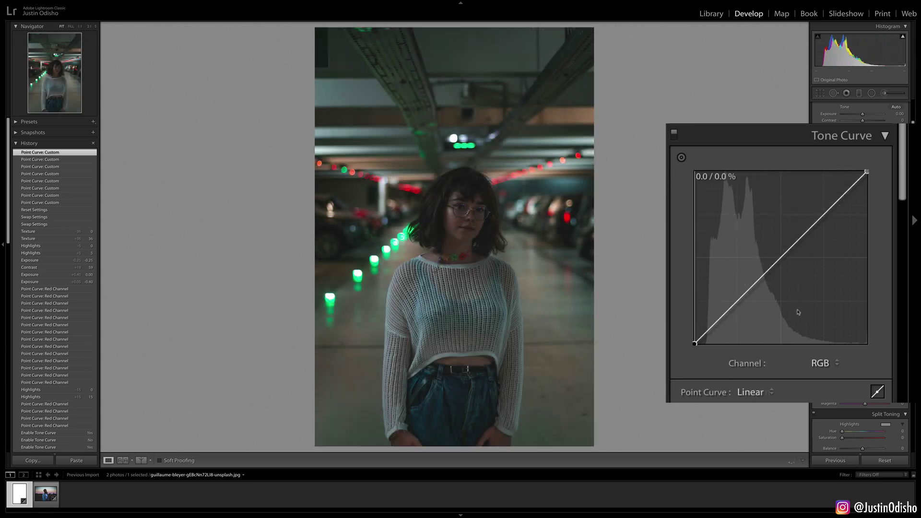
pyautogui.moveTo(868, 172); pyautogui.dragTo(886, 140)
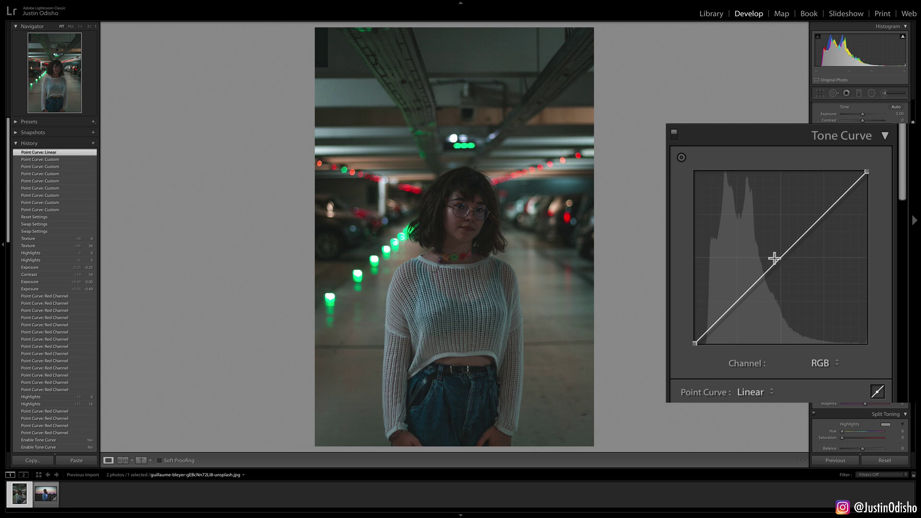
# - Bend the RGB curve into an S-curve: shadows down to about 34/24%, highlights up near 65/83%
pyautogui.moveTo(780, 260); pyautogui.dragTo(752, 304)
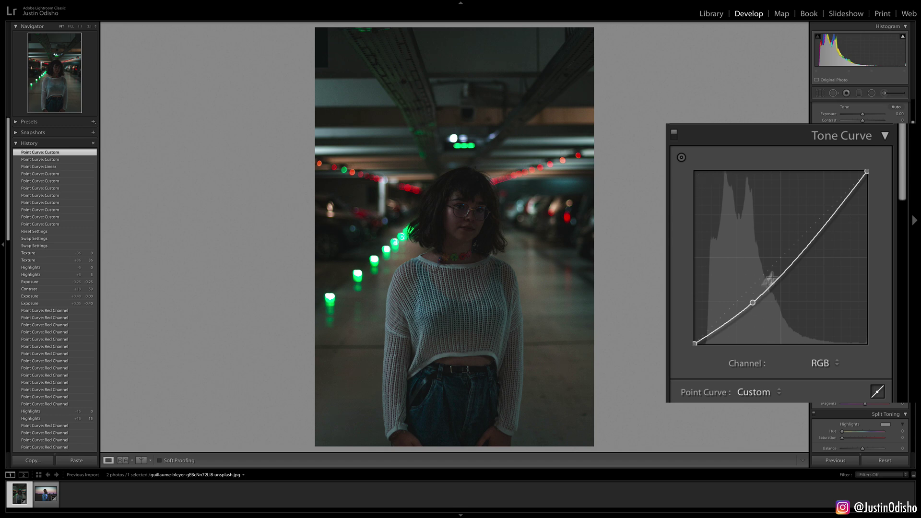
pyautogui.moveTo(829, 223); pyautogui.dragTo(806, 199)
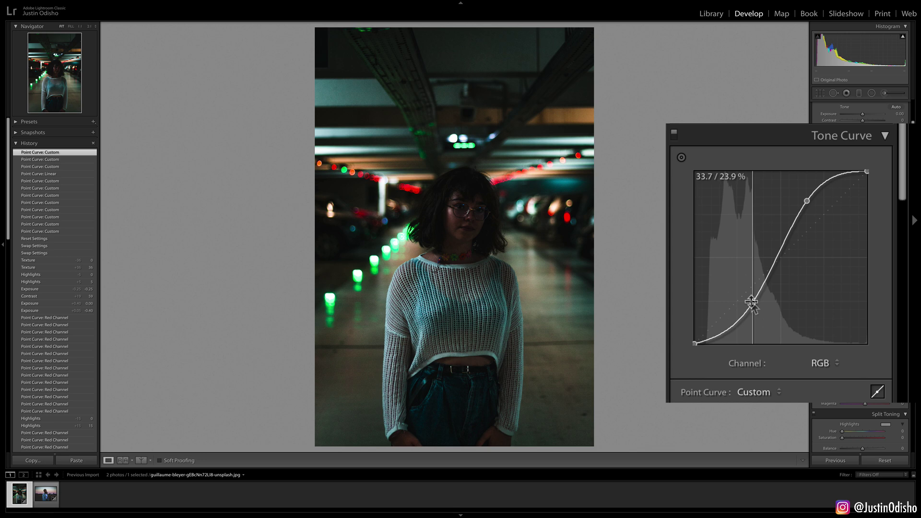
# - Remove the S-curve's lower and upper points so the curve is straight again
pyautogui.doubleClick(753, 300)
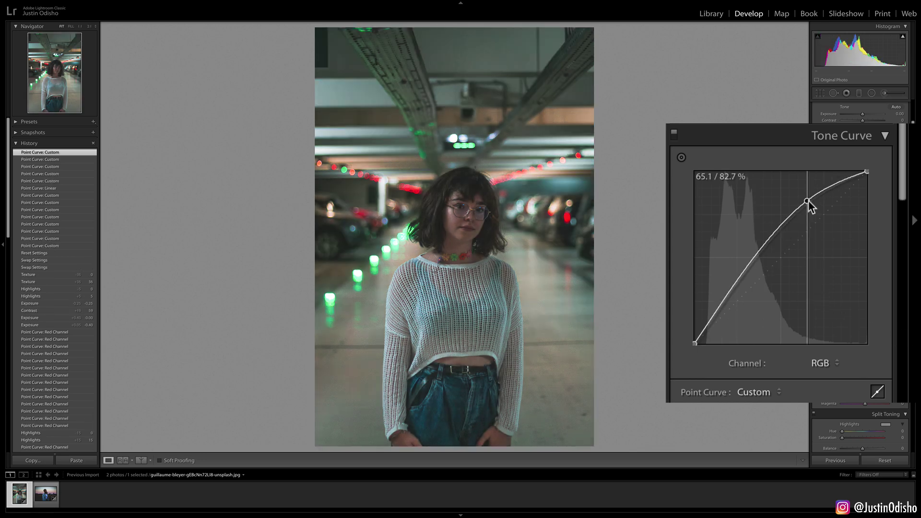
pyautogui.doubleClick(807, 201)
pyautogui.doubleClick(857, 258)
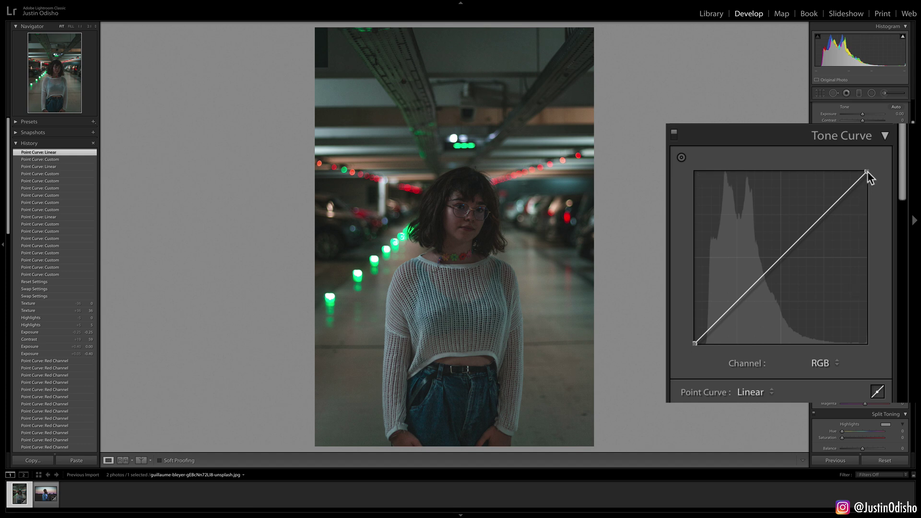
# - Pull the white and black endpoints inward (black at 6.7/0%) and lift a midtone point to 40.4/53.7%
pyautogui.moveTo(867, 171); pyautogui.dragTo(839, 169)
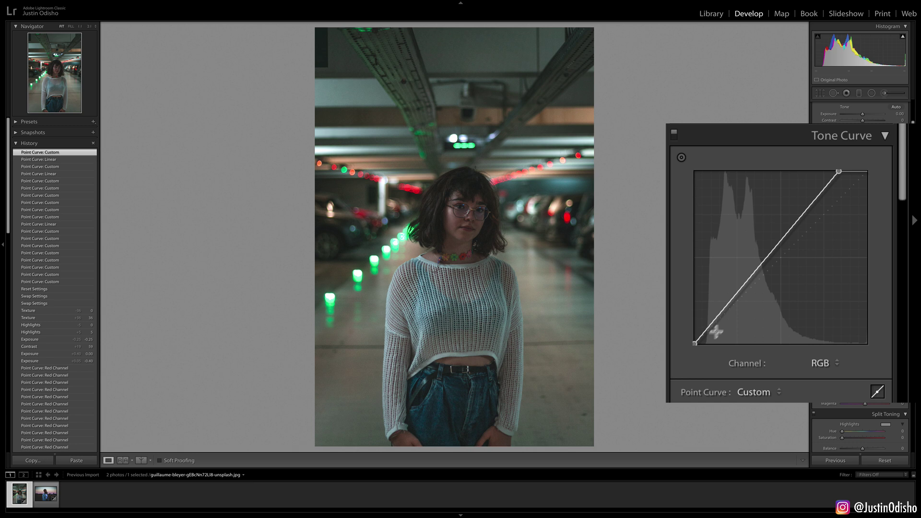
pyautogui.moveTo(696, 344); pyautogui.dragTo(706, 346)
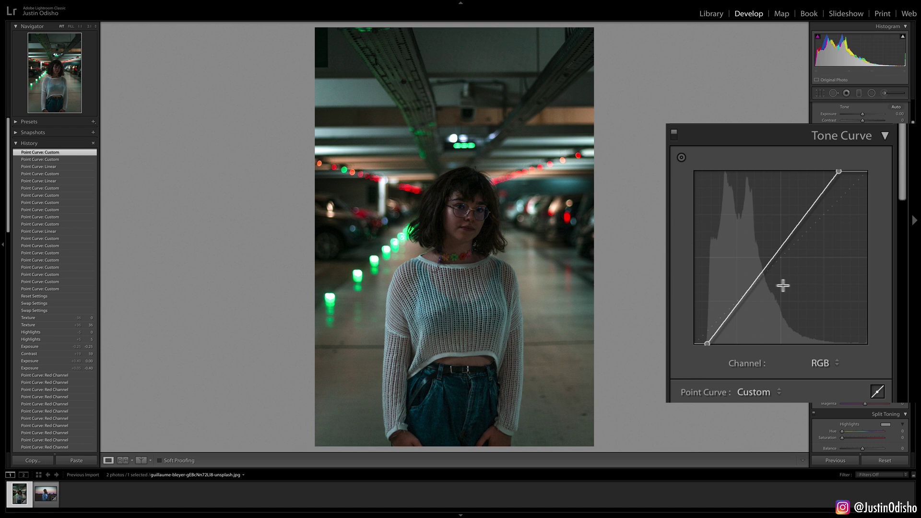
pyautogui.moveTo(775, 258); pyautogui.dragTo(764, 251)
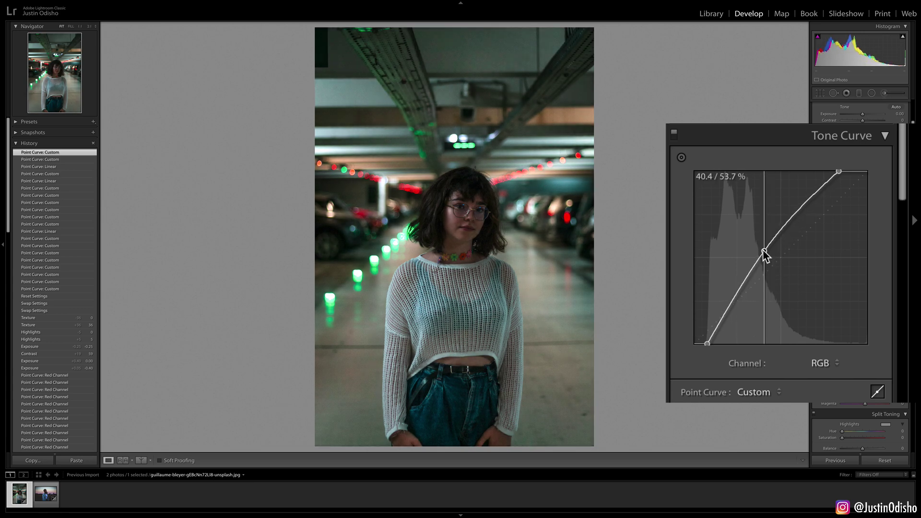
pyautogui.click(674, 132)
pyautogui.click(674, 133)
pyautogui.click(675, 132)
pyautogui.click(674, 133)
pyautogui.click(674, 133)
pyautogui.click(674, 133)
pyautogui.click(675, 133)
pyautogui.click(674, 133)
pyautogui.click(674, 133)
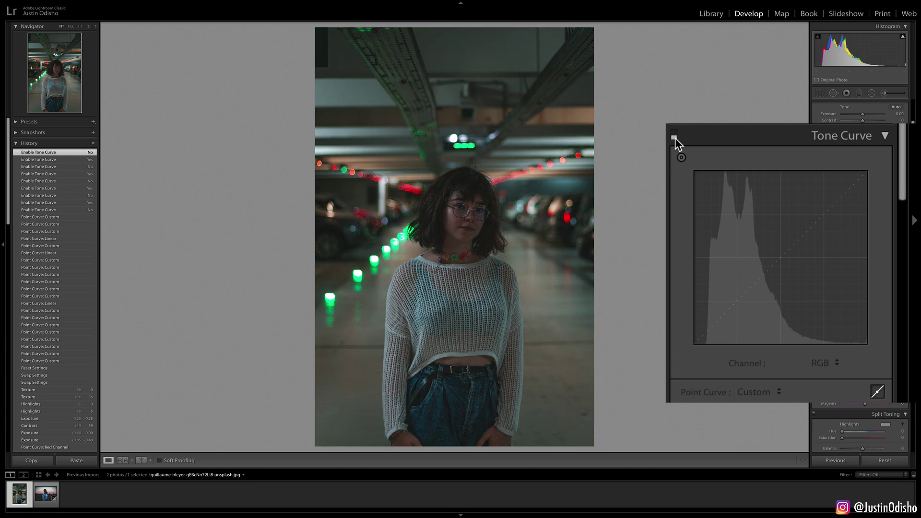
pyautogui.click(674, 136)
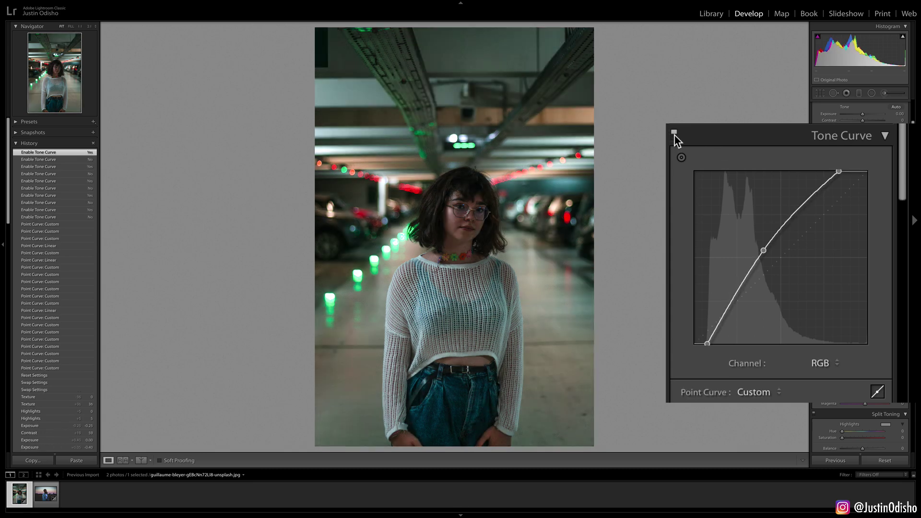
pyautogui.click(674, 133)
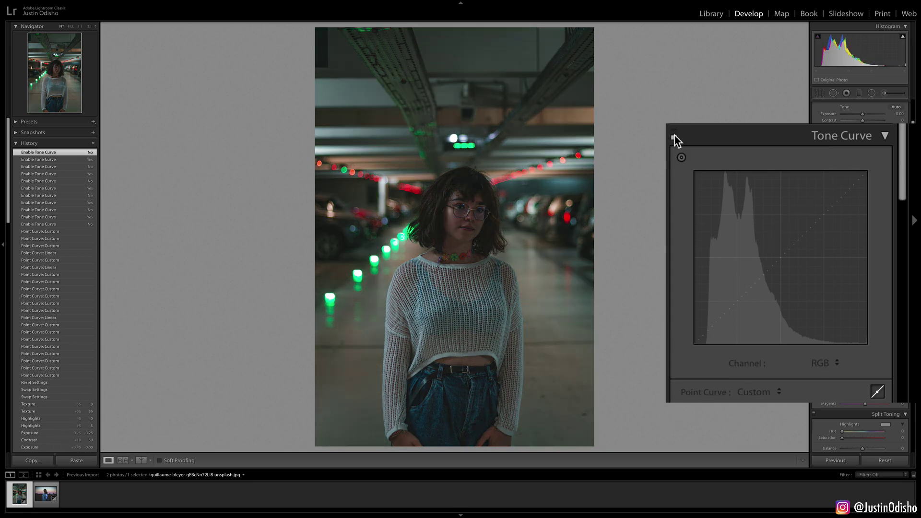
pyautogui.click(674, 136)
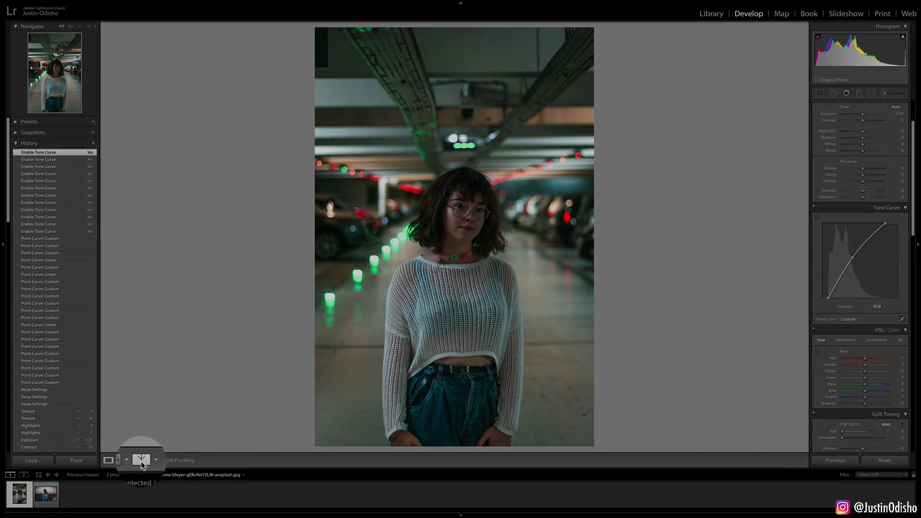
pyautogui.click(141, 460)
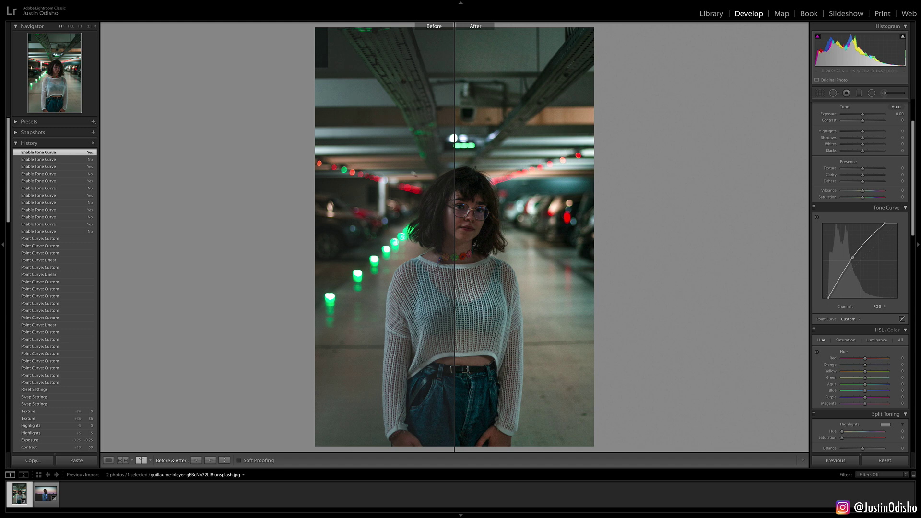
pyautogui.click(143, 463)
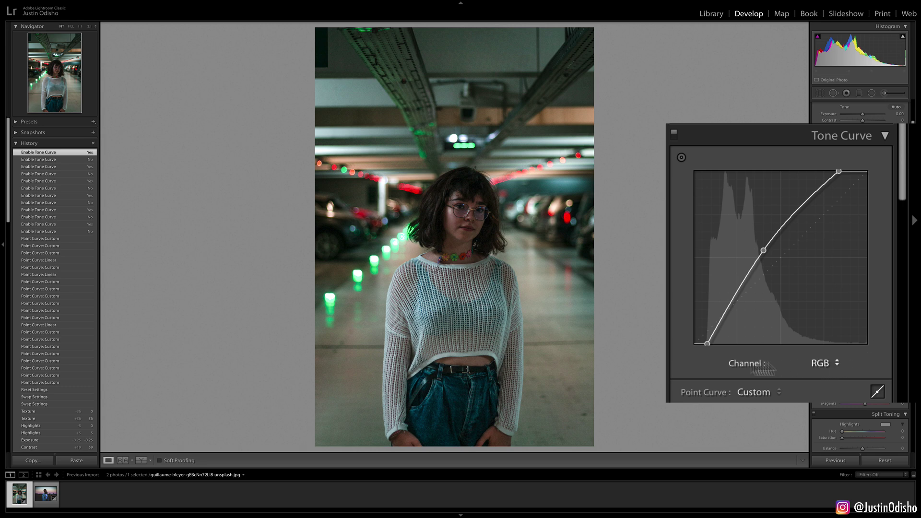
# - On the Red channel, try lowering the highlights for a teal cast, then reset that endpoint
pyautogui.click(822, 366)
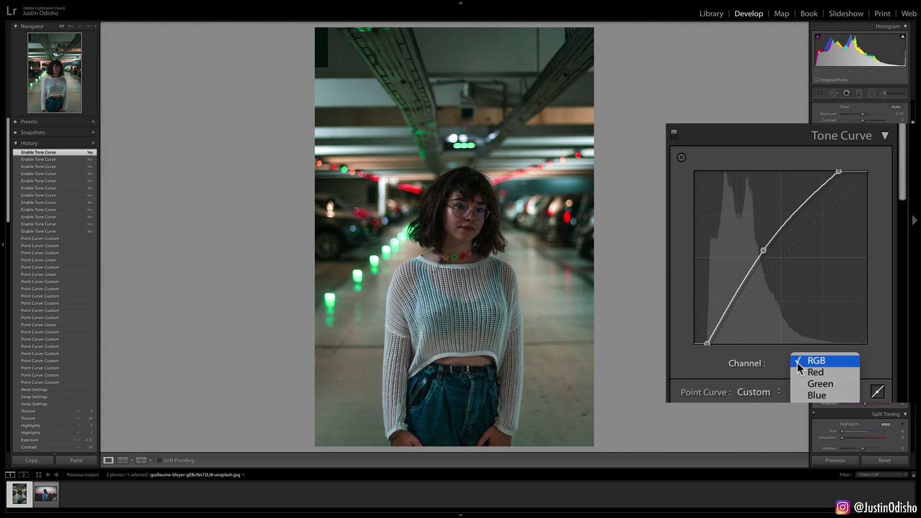
pyautogui.click(825, 373)
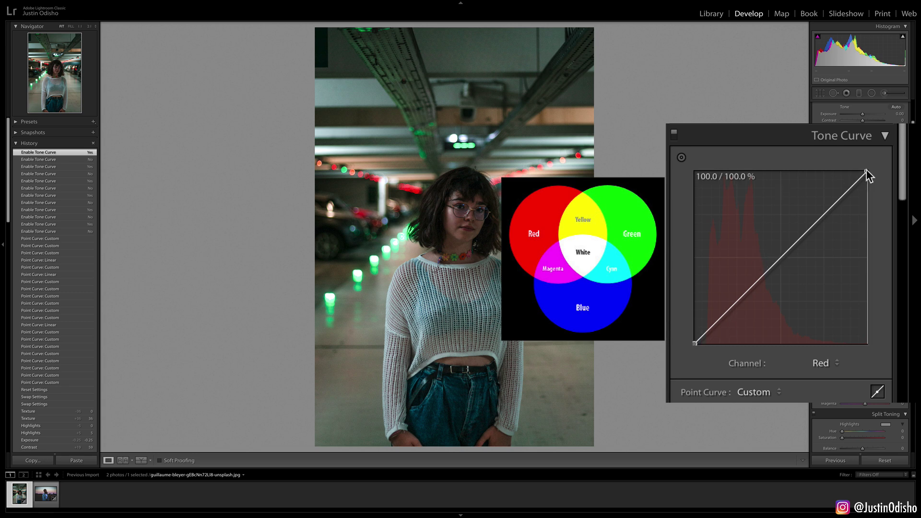
pyautogui.moveTo(867, 171); pyautogui.dragTo(885, 221)
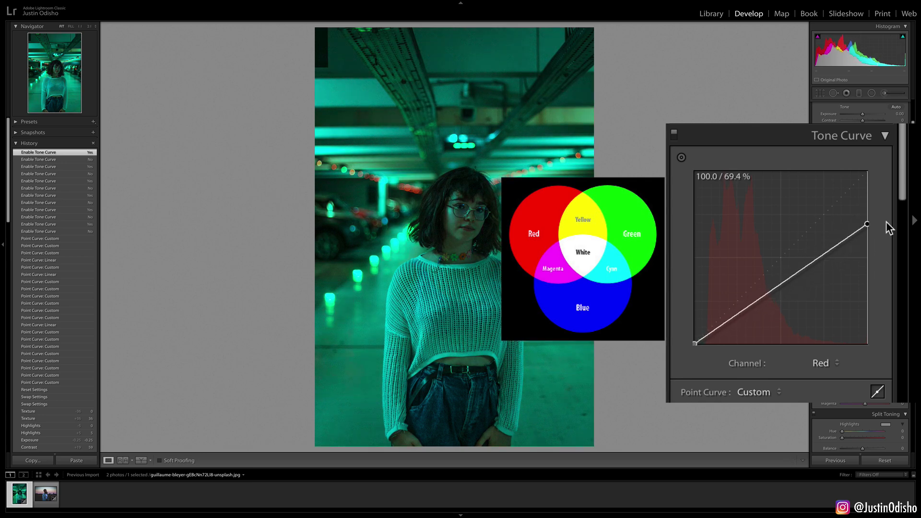
pyautogui.doubleClick(867, 224)
# - Switch to the Blue channel and adjust its highlight endpoint
pyautogui.click(836, 361)
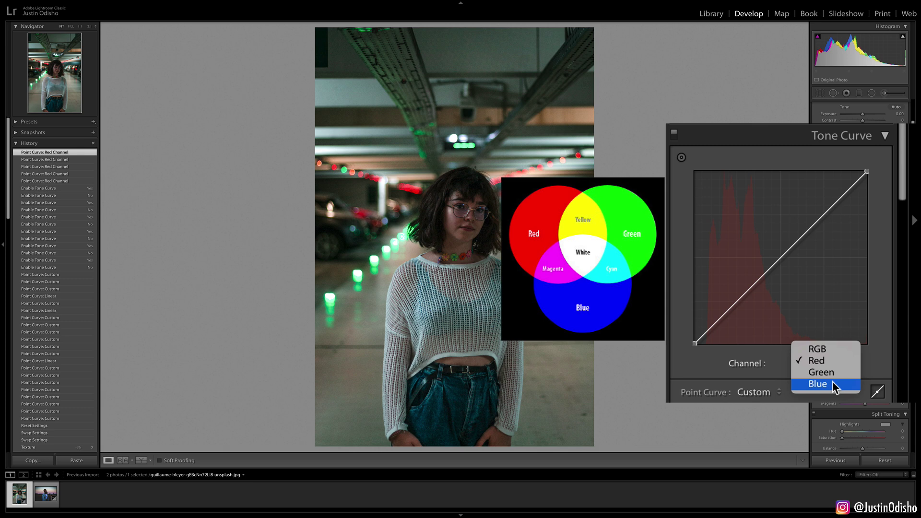
pyautogui.click(833, 381)
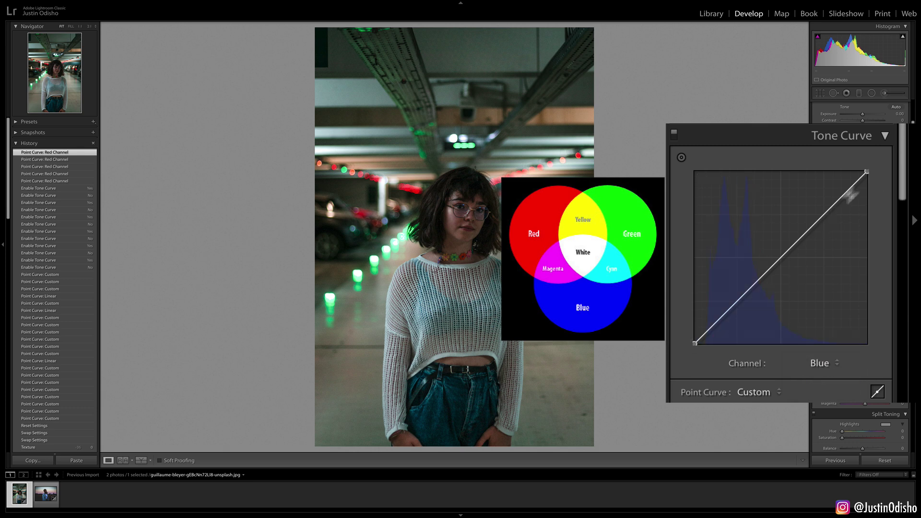
pyautogui.moveTo(867, 172)
pyautogui.mouseDown()
pyautogui.moveTo(882, 232)
pyautogui.moveTo(868, 169)
pyautogui.mouseUp()
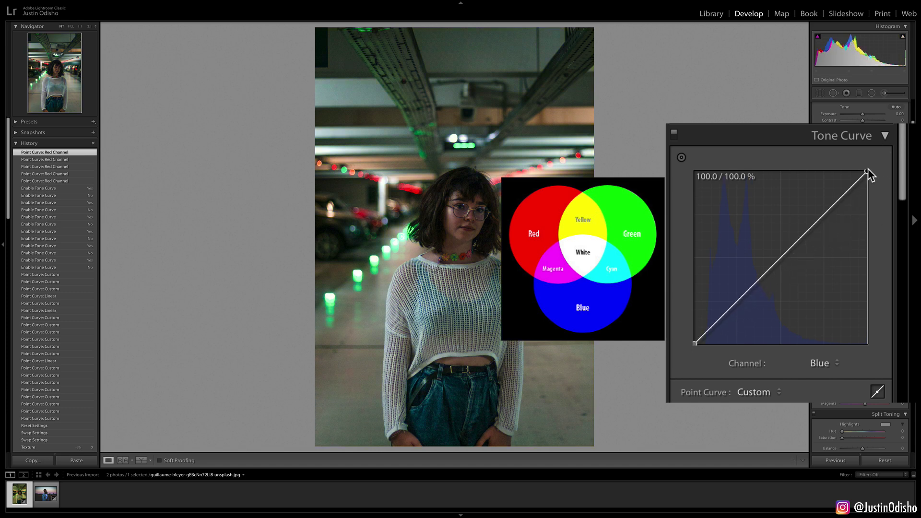
# - On the Red channel, add a midtone point and pull the black and white points inward for a pink cast
pyautogui.click(833, 363)
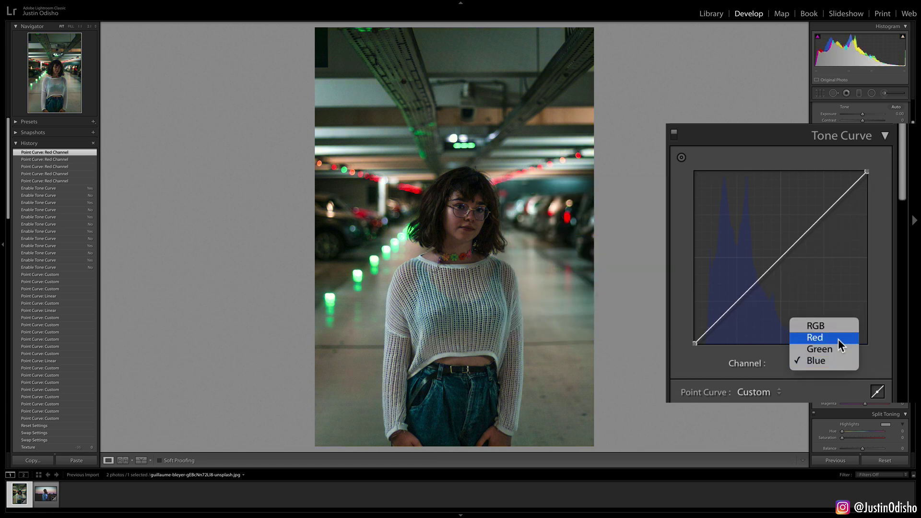
pyautogui.click(838, 338)
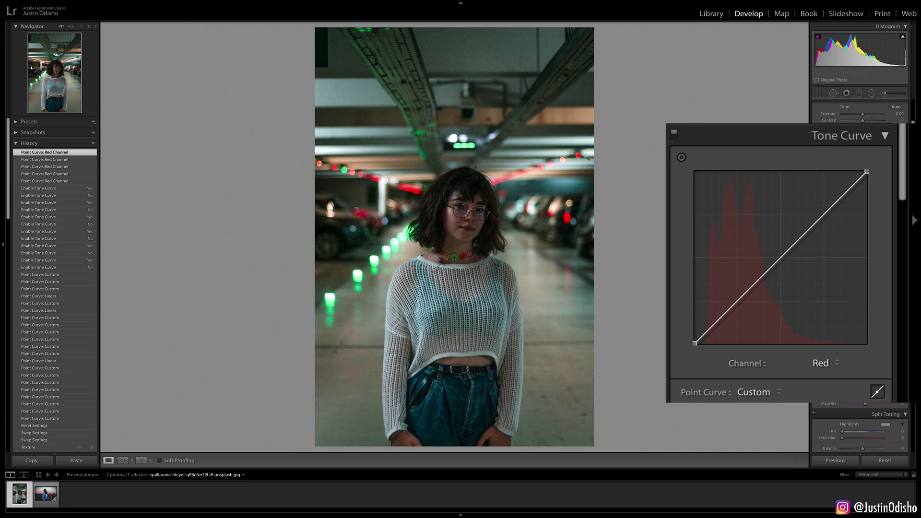
pyautogui.click(778, 282)
pyautogui.moveTo(694, 345); pyautogui.dragTo(704, 344)
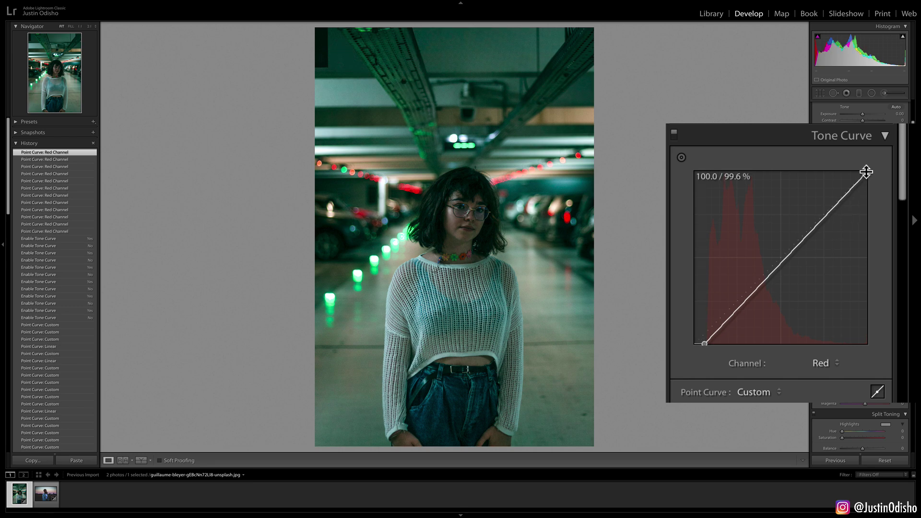
pyautogui.moveTo(867, 171); pyautogui.dragTo(853, 173)
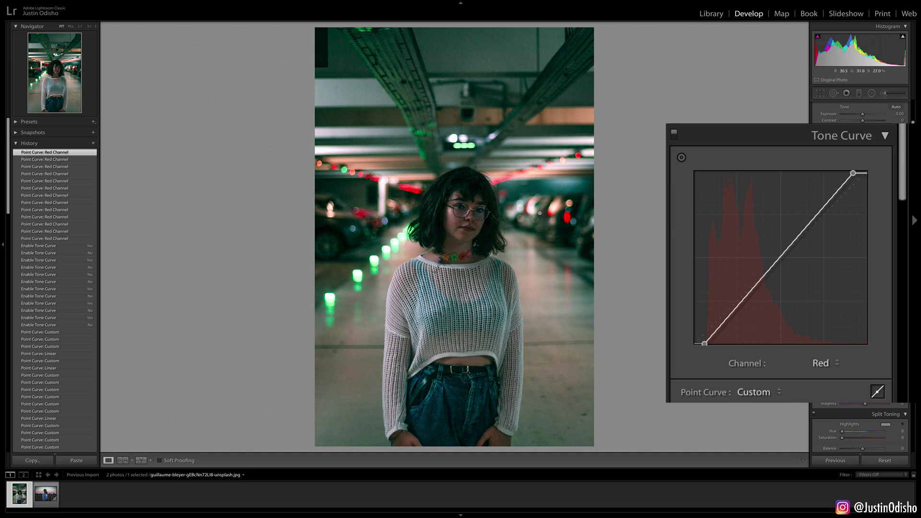
# - Switch the tone curve channel to Green
pyautogui.click(832, 368)
pyautogui.click(755, 376)
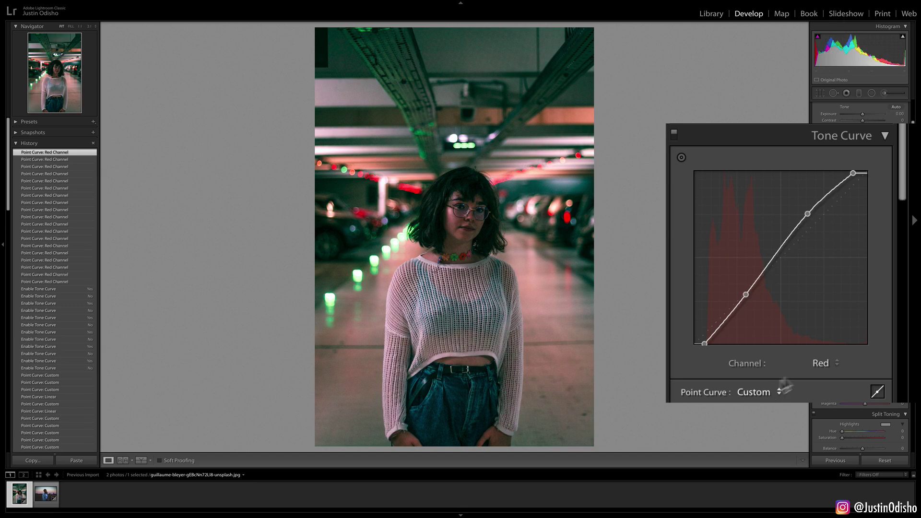
pyautogui.click(828, 364)
pyautogui.click(820, 373)
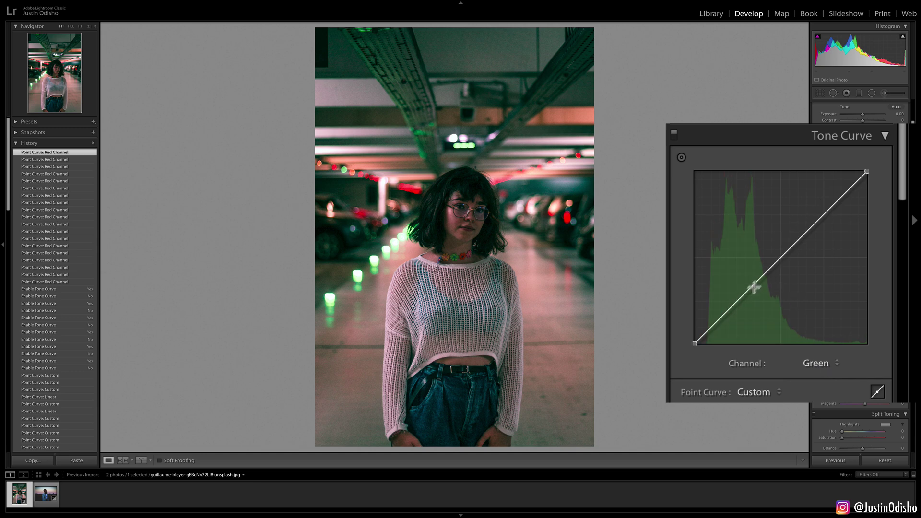
# - Add a Green midtone point and darken its shadows, then add a Blue midpoint and nudge its black point
pyautogui.moveTo(697, 339); pyautogui.dragTo(781, 252)
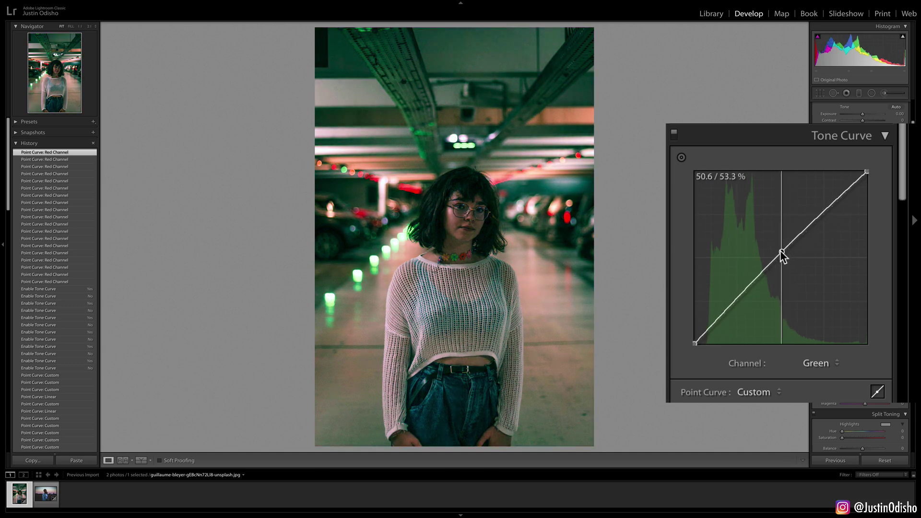
pyautogui.moveTo(698, 342)
pyautogui.mouseDown()
pyautogui.moveTo(736, 336)
pyautogui.moveTo(696, 350)
pyautogui.moveTo(698, 343)
pyautogui.mouseUp()
pyautogui.click(831, 365)
pyautogui.click(829, 373)
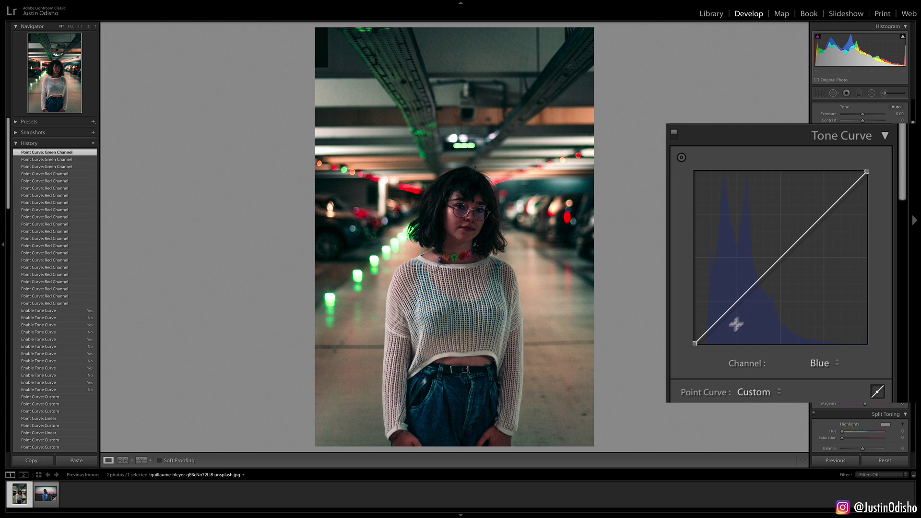
pyautogui.moveTo(779, 260); pyautogui.dragTo(778, 258)
pyautogui.moveTo(696, 343); pyautogui.dragTo(696, 342)
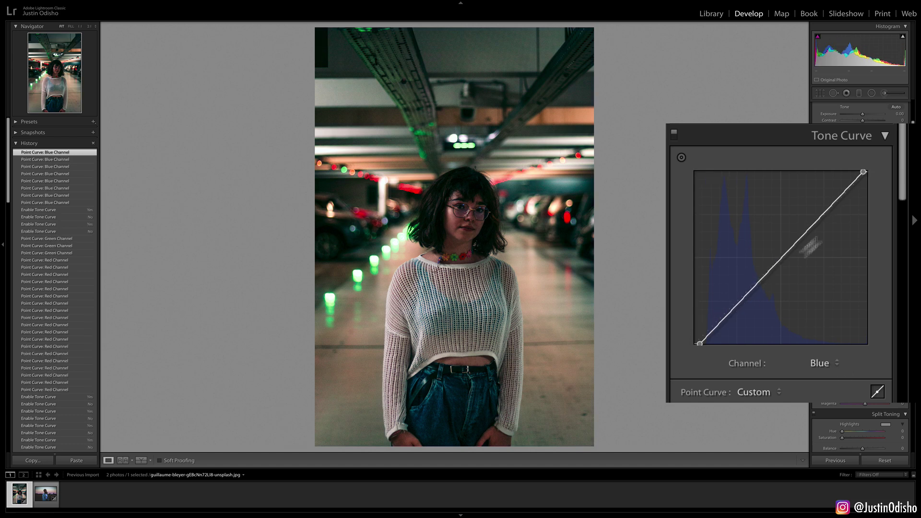
# - Use the Tone Curve targeted adjustment tool to raise the RGB midtones and add a shadow point
pyautogui.click(682, 158)
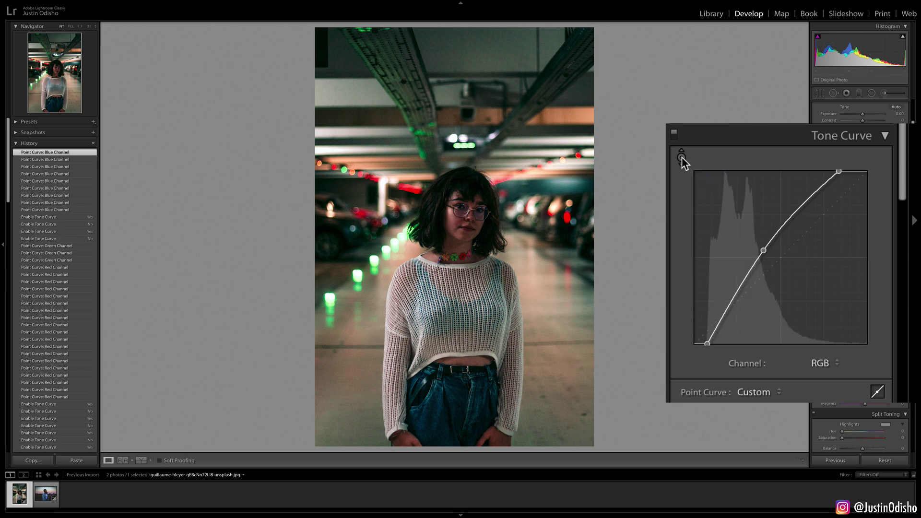
pyautogui.click(681, 157)
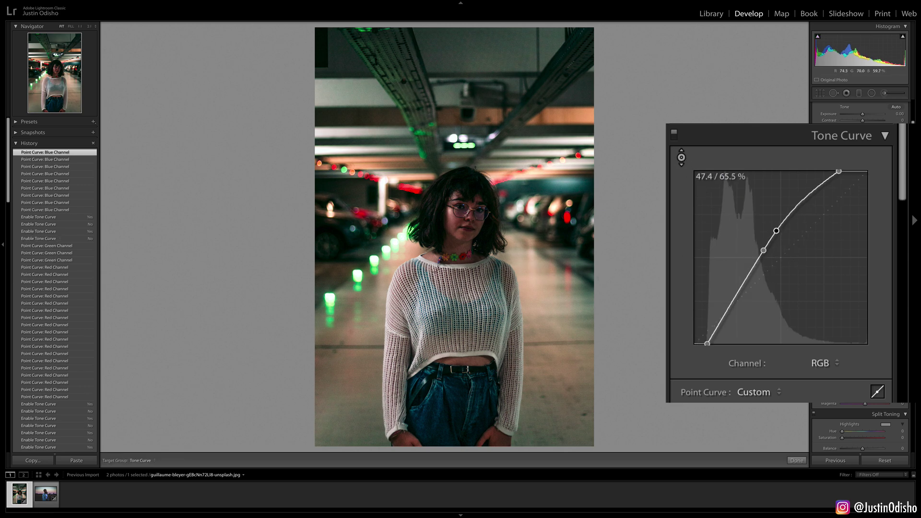
pyautogui.click(711, 338)
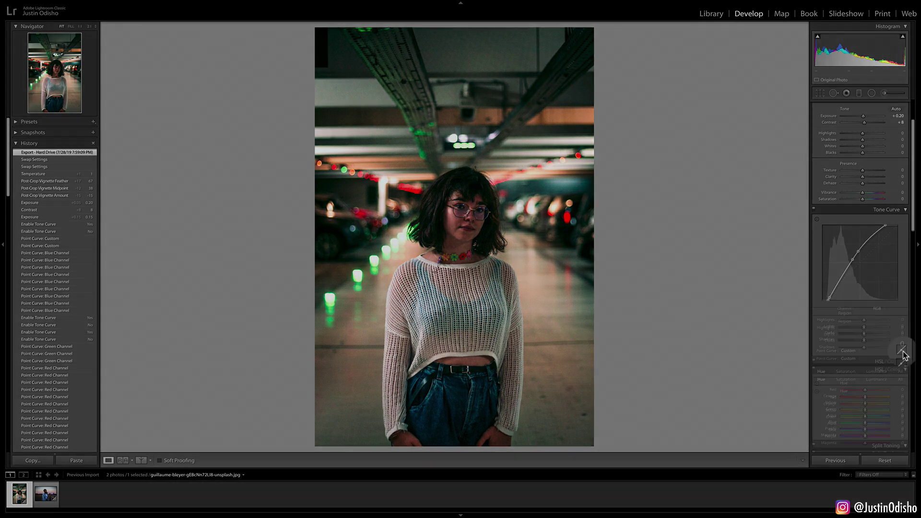
# - Switch the tone curve to the parametric Region view and drag Highlights to +8
pyautogui.click(903, 351)
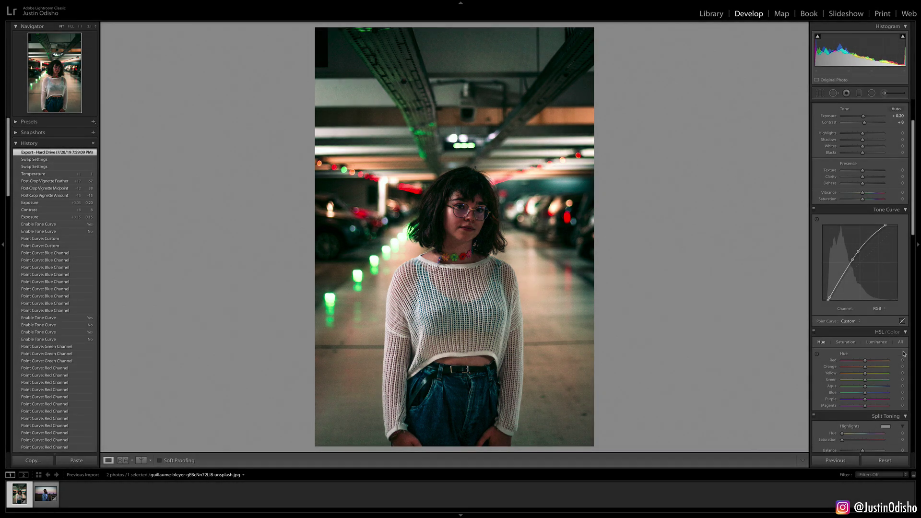
pyautogui.click(902, 321)
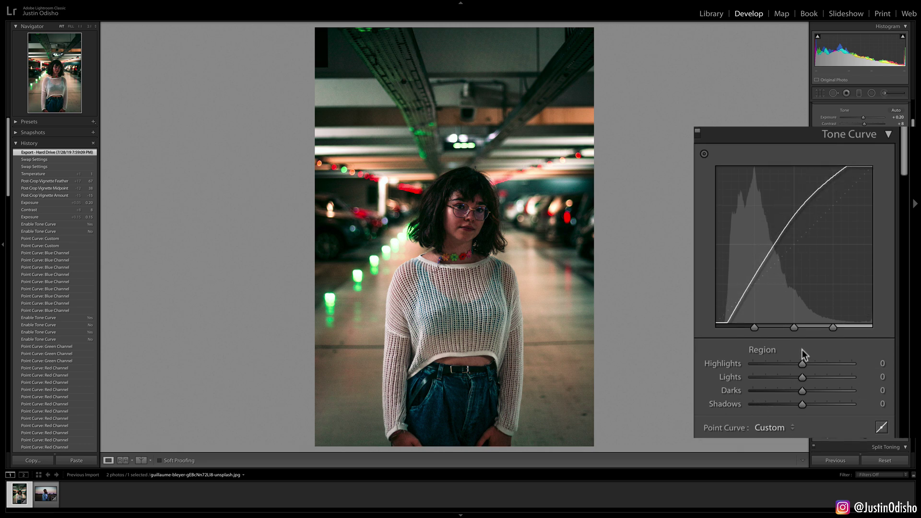
pyautogui.moveTo(805, 365); pyautogui.dragTo(798, 397)
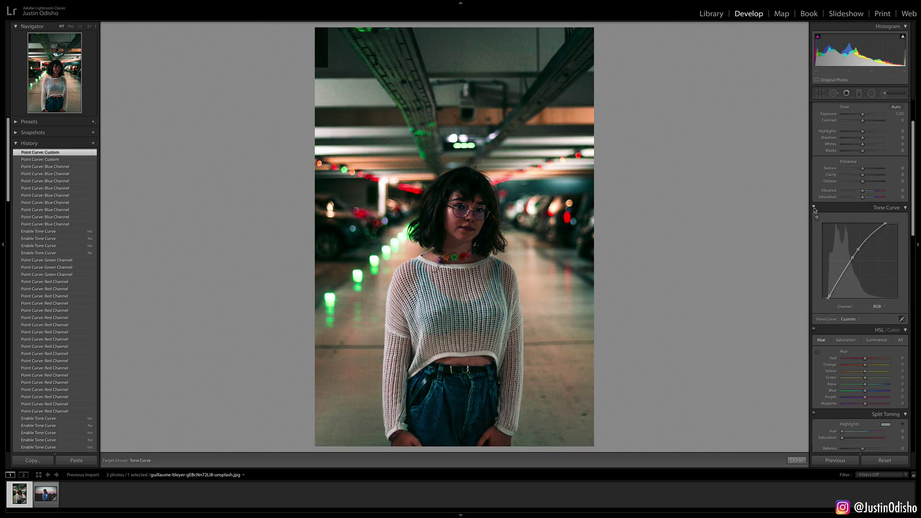
# - Toggle the Tone Curve off and back on to compare its effect
pyautogui.click(813, 208)
pyautogui.click(814, 209)
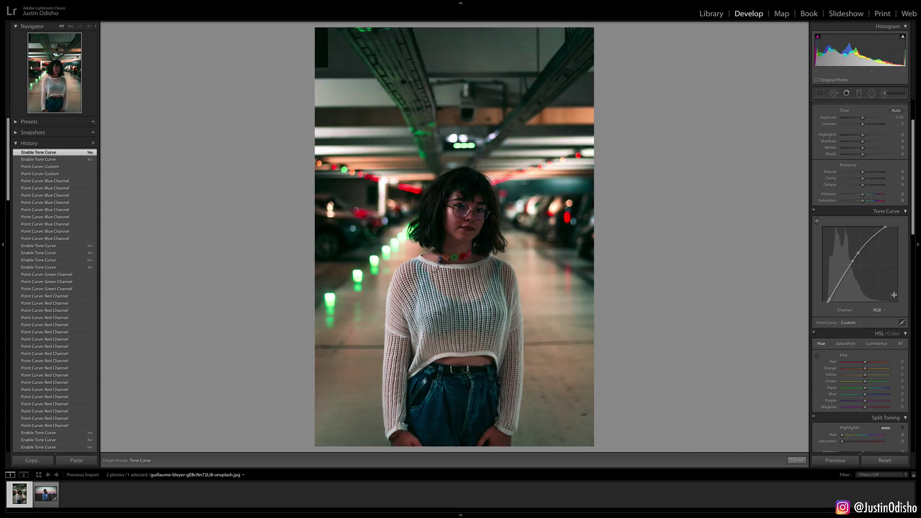
pyautogui.scroll(-3, 893, 295)
pyautogui.scroll(-3, 893, 295)
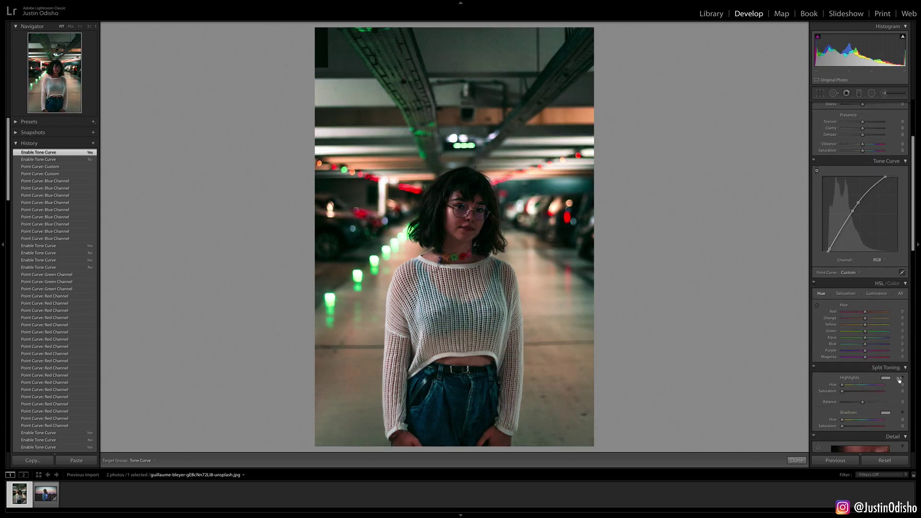
pyautogui.scroll(6, 855, 380)
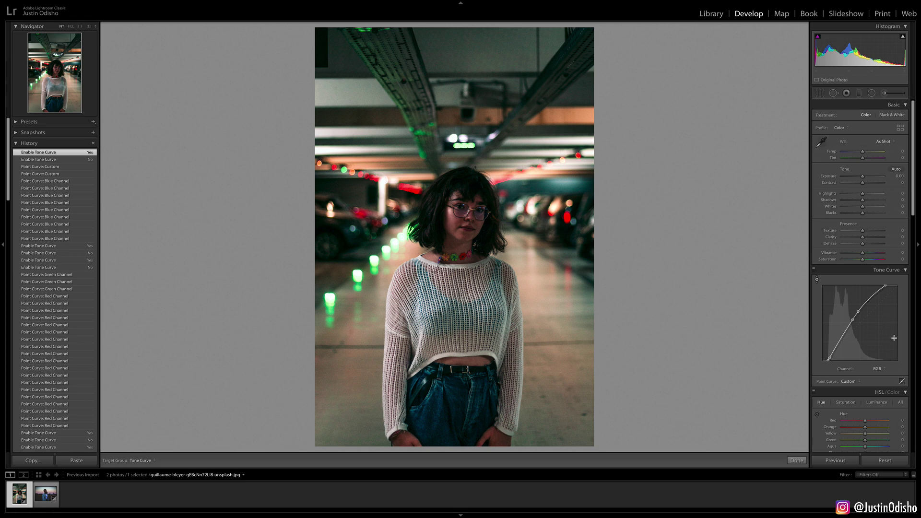
# - Finish the targeted adjustment, raise Exposure slightly (about +0.15) and set Contrast to +8
pyautogui.click(863, 177)
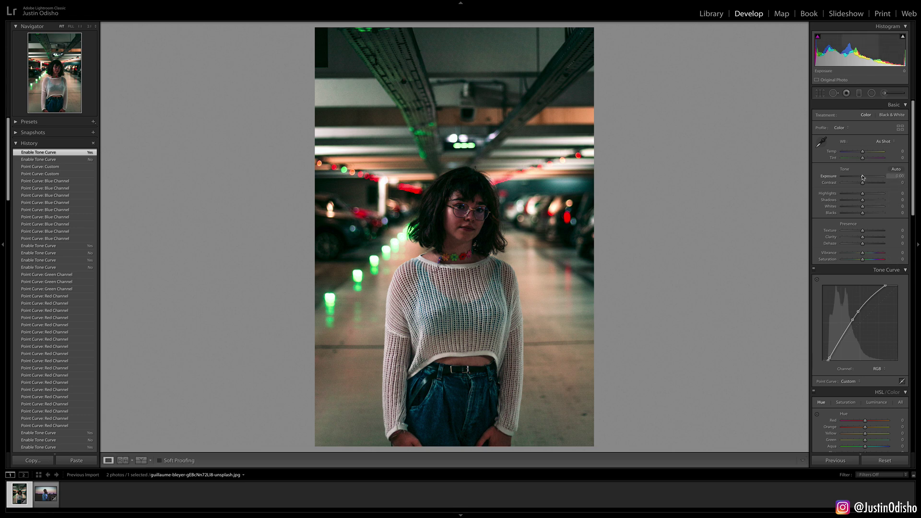
pyautogui.moveTo(863, 177); pyautogui.dragTo(864, 177)
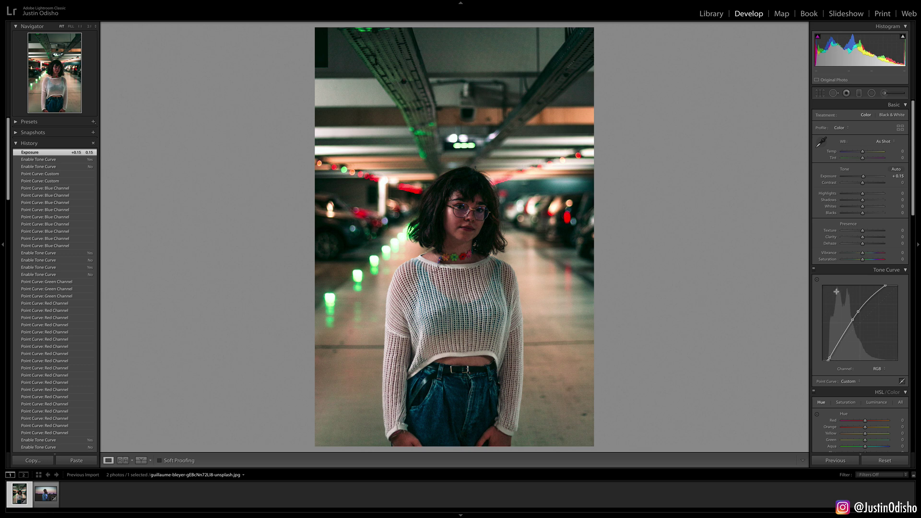
pyautogui.moveTo(863, 183); pyautogui.dragTo(866, 179)
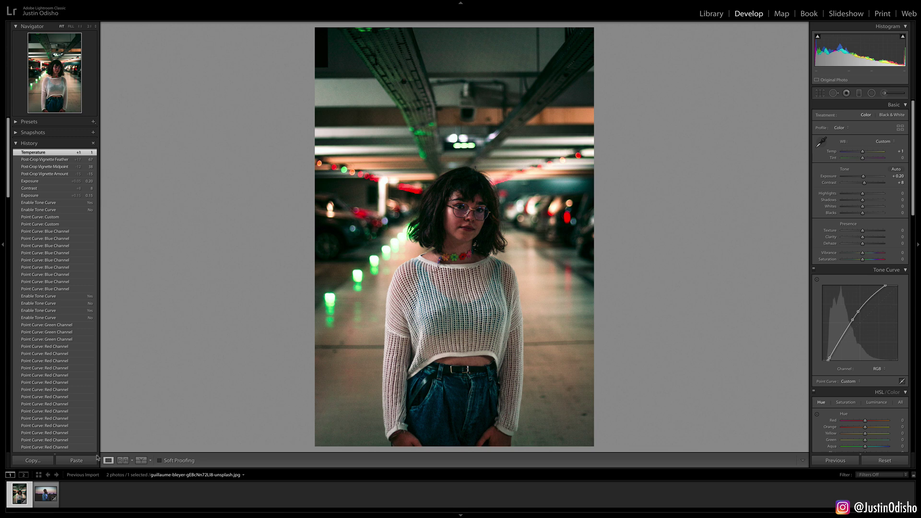
# - Turn on Before/After view and cycle the layout to Before/After Left/Right
pyautogui.click(141, 461)
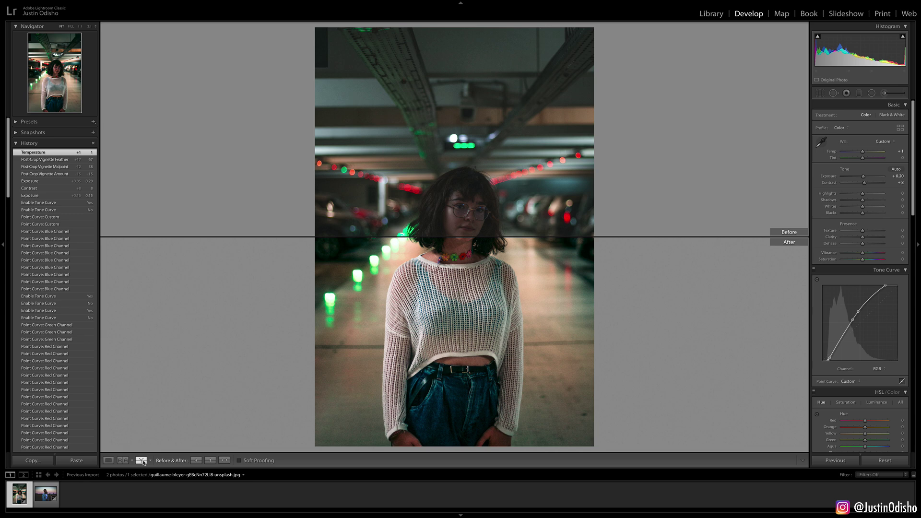
pyautogui.click(142, 460)
pyautogui.click(141, 461)
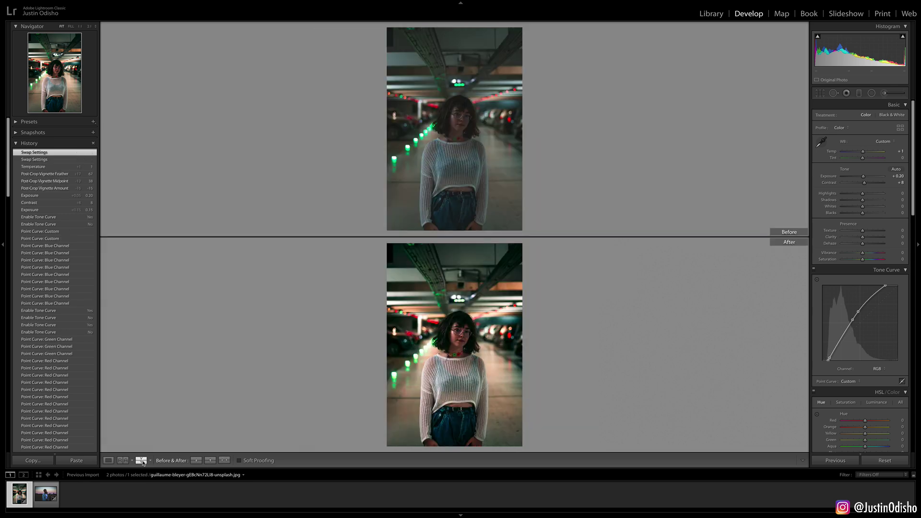
pyautogui.click(141, 461)
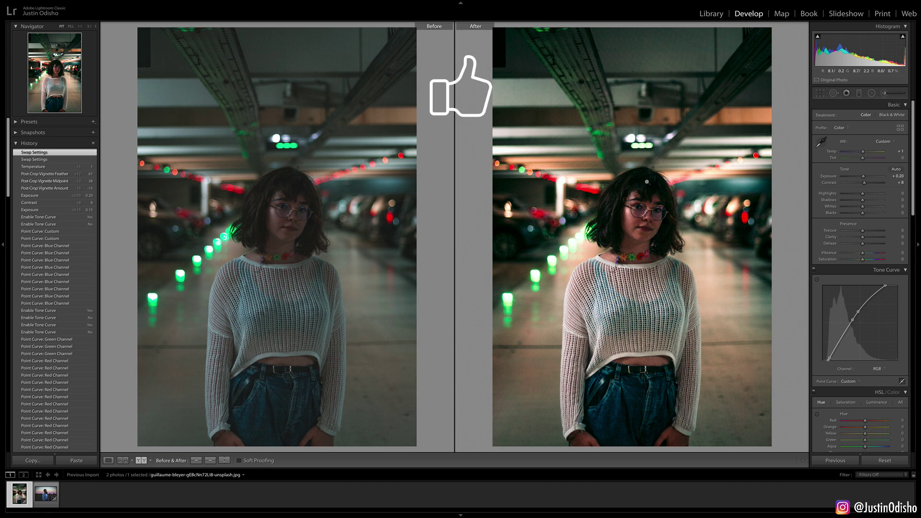
pyautogui.scroll(-4, 877, 213)
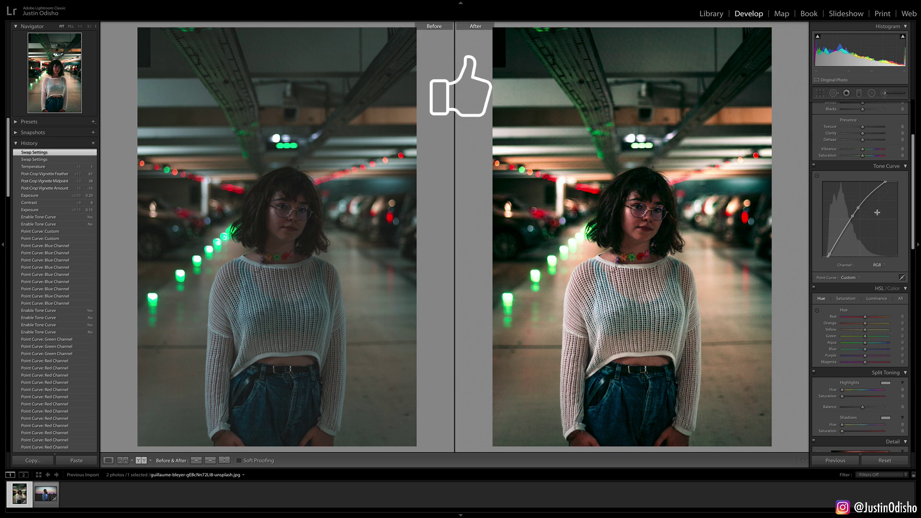